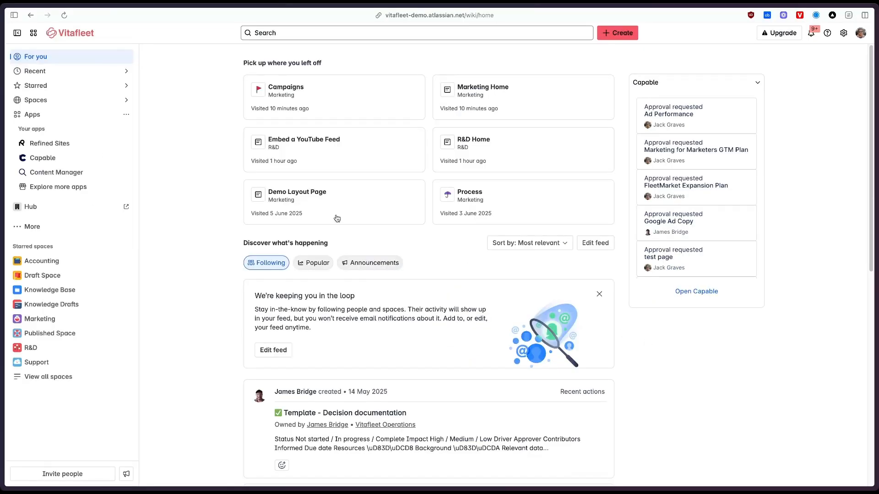
Open the Content Manager app from the installed Confluence apps.
{"action": "left_click", "coordinate": [39, 119]}
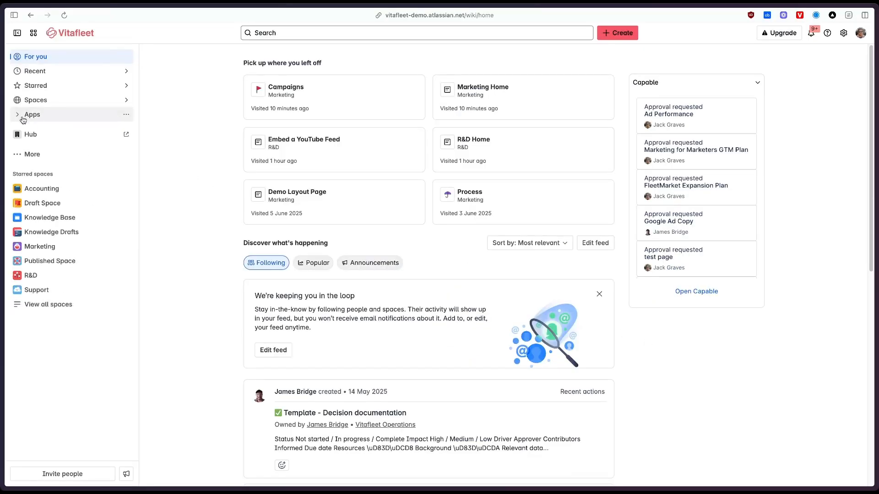
{"action": "left_click", "coordinate": [37, 118]}
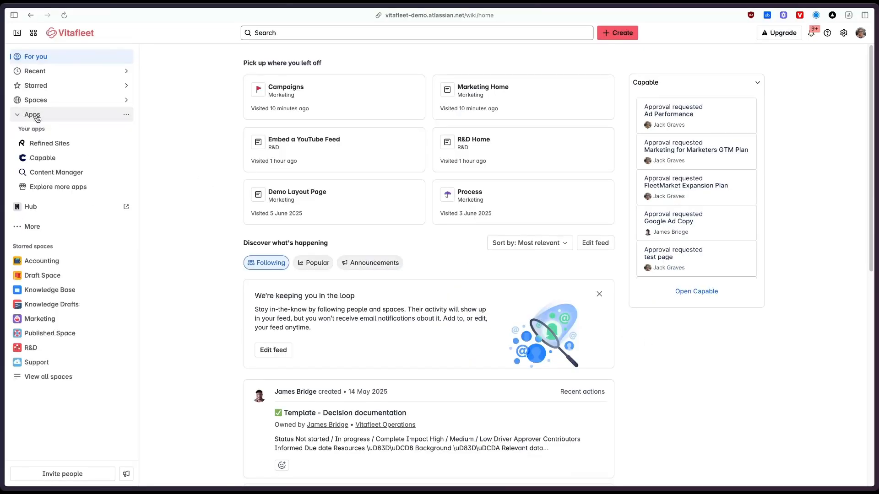
{"action": "left_click", "coordinate": [50, 176]}
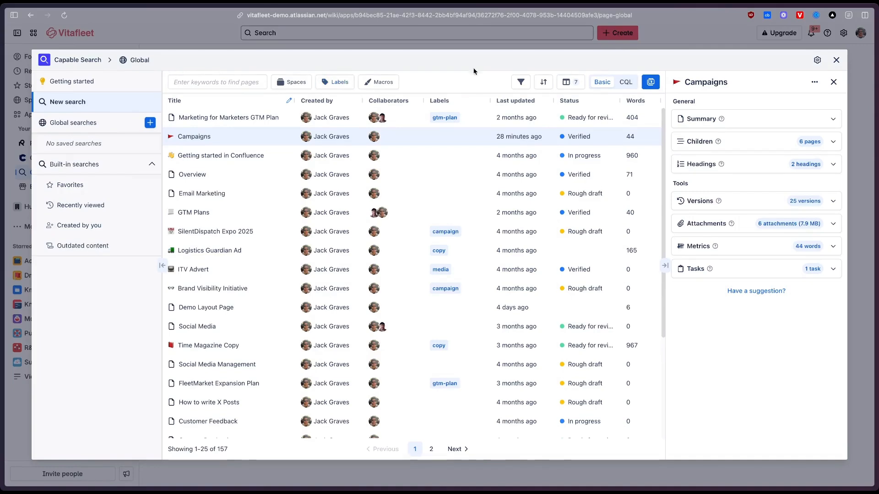
Preview the Getting started in Confluence page and step through the neighbouring pages to return to Campaigns.
{"action": "left_click", "coordinate": [243, 156]}
{"action": "key", "text": "Down"}
{"action": "key", "text": "Up"}
{"action": "key", "text": "Up"}
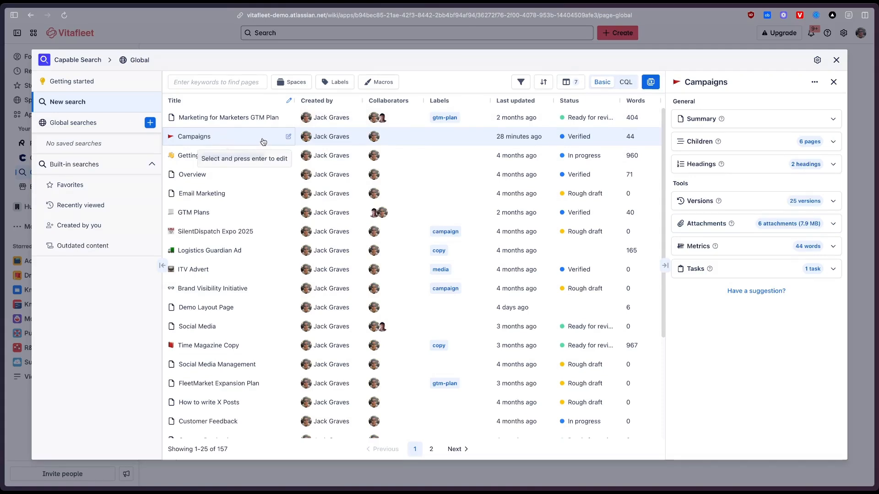
Filter the page results to the Marketing space.
{"action": "left_click", "coordinate": [293, 82]}
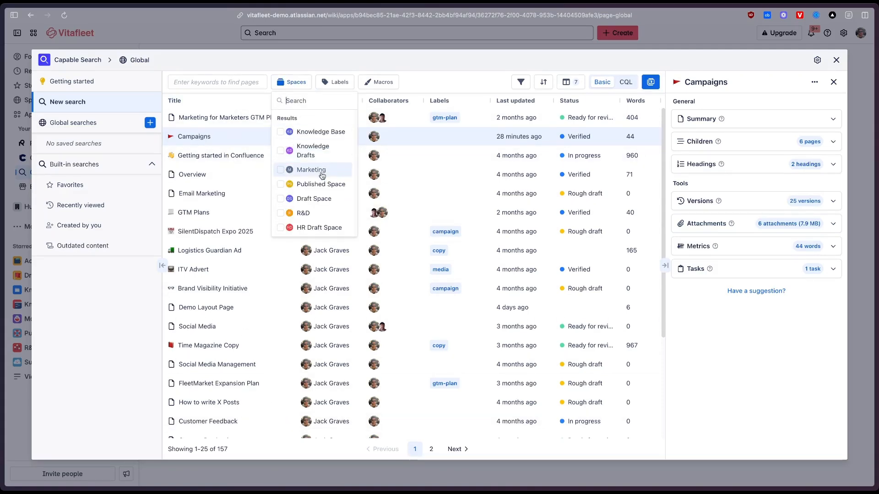
{"action": "left_click", "coordinate": [313, 170]}
{"action": "left_click", "coordinate": [458, 86]}
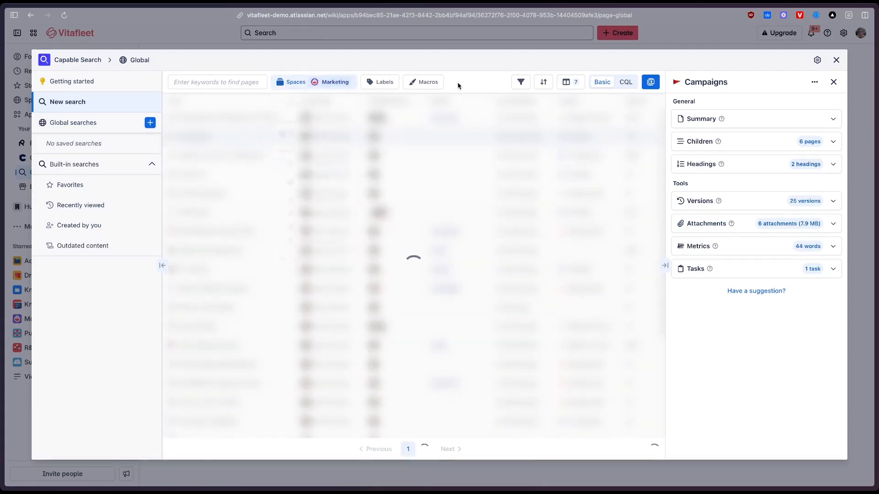
Review the available label and built-in filter options, and look through the list of Marketing pages.
{"action": "left_click", "coordinate": [429, 83]}
{"action": "left_click", "coordinate": [380, 82]}
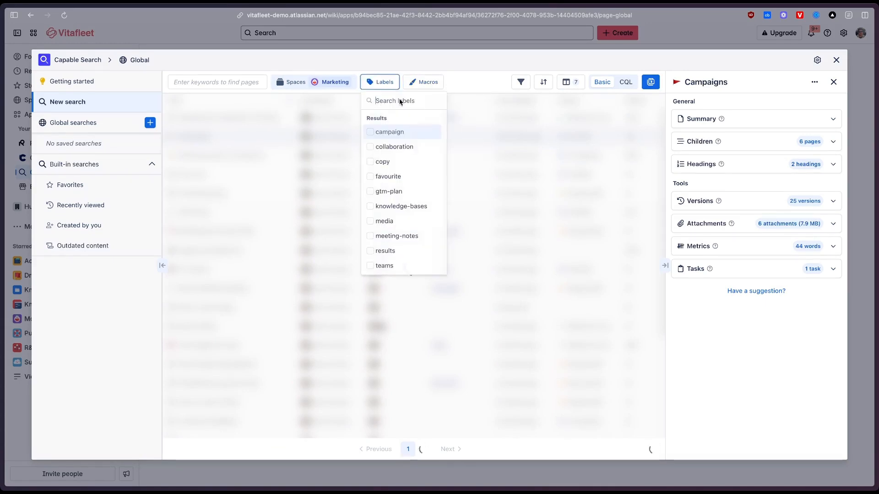
{"action": "left_click", "coordinate": [521, 82]}
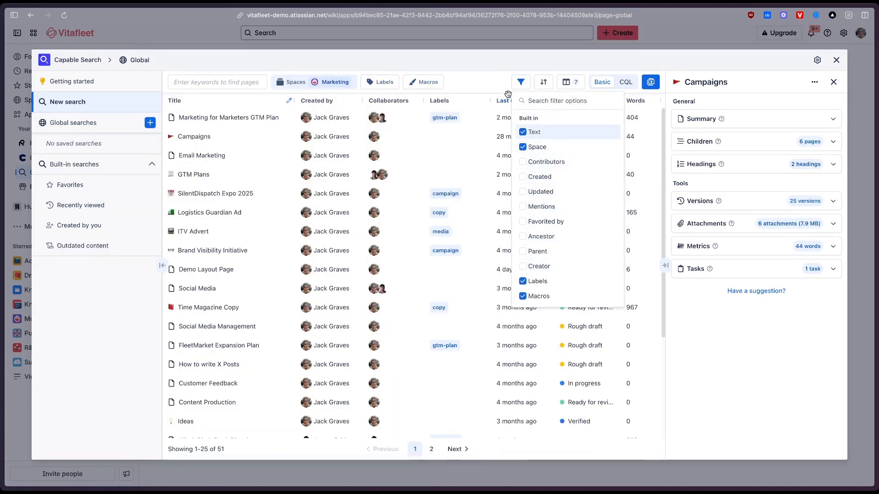
{"action": "left_click", "coordinate": [494, 83]}
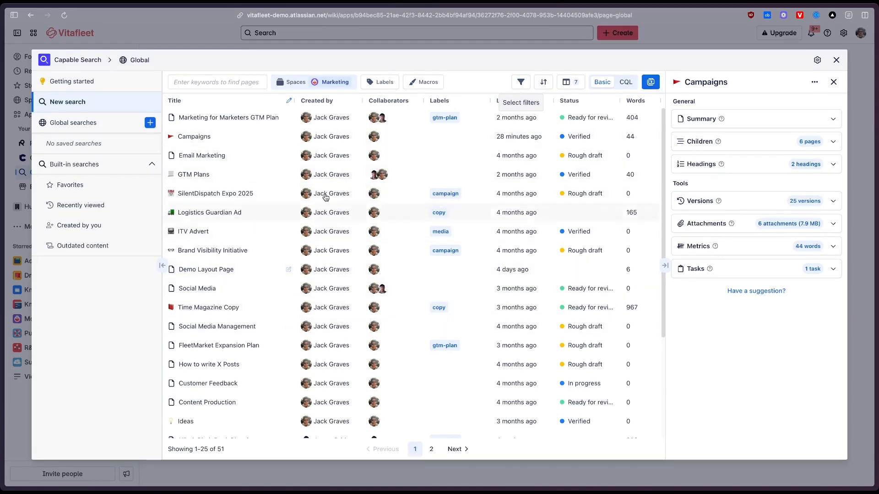
{"action": "scroll", "coordinate": [329, 268], "scroll_direction": "down", "scroll_amount": 3}
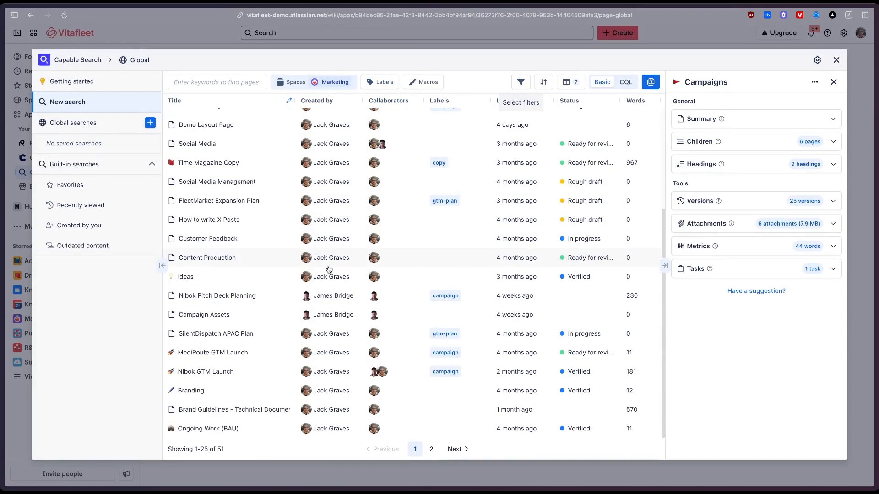
{"action": "scroll", "coordinate": [329, 269], "scroll_direction": "up", "scroll_amount": 3}
Sort the Marketing pages by last updated with the most recent first.
{"action": "left_click", "coordinate": [549, 85]}
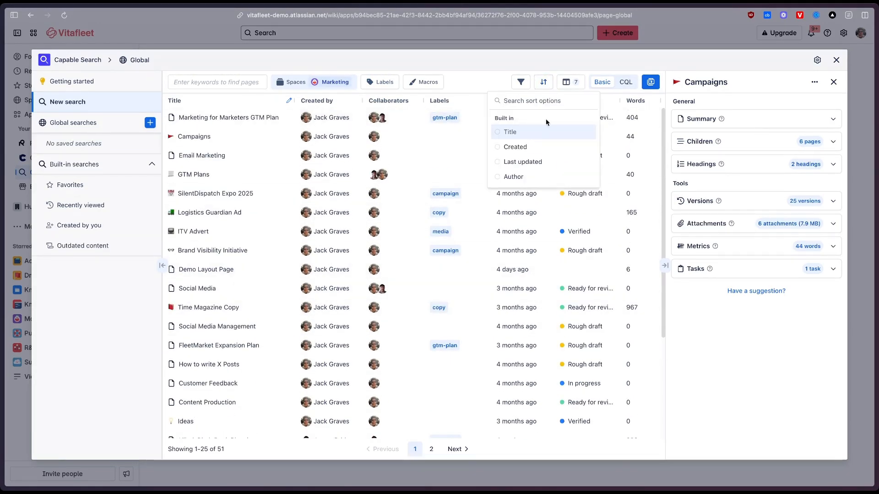
{"action": "left_click", "coordinate": [522, 163]}
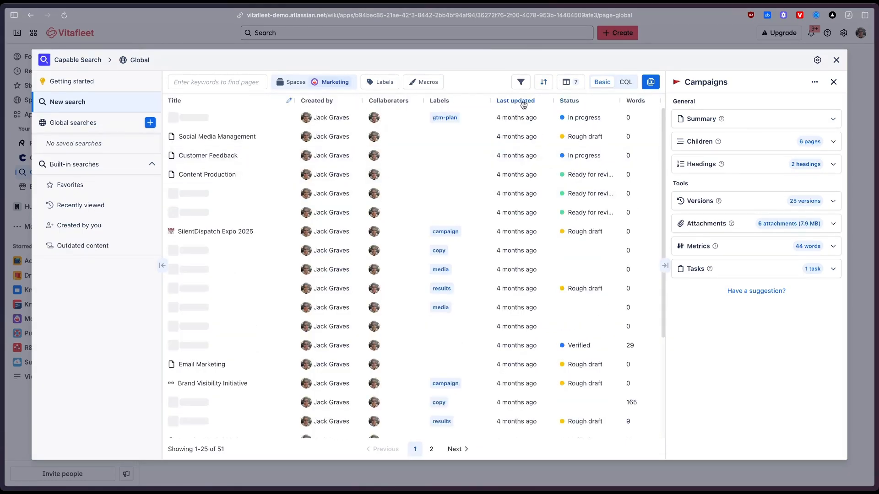
{"action": "left_click", "coordinate": [544, 83]}
{"action": "left_click", "coordinate": [549, 160]}
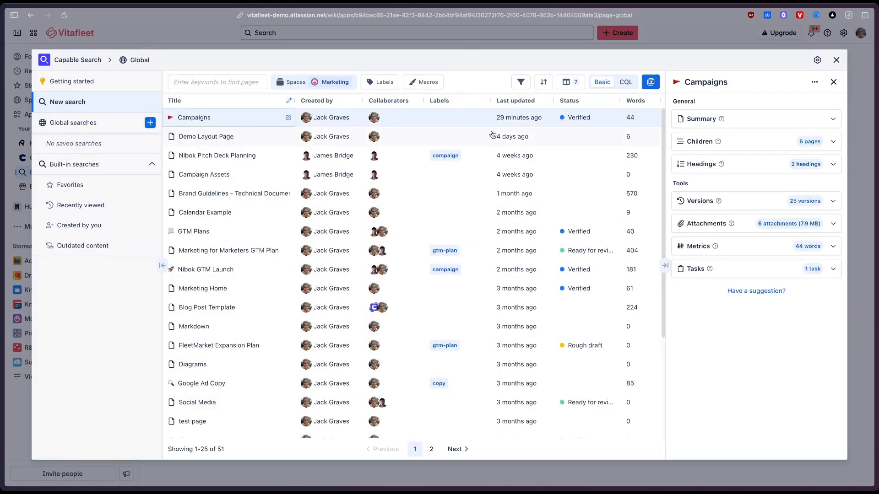
Examine the headings, version history and attachments of the Campaigns page.
{"action": "left_click", "coordinate": [765, 170]}
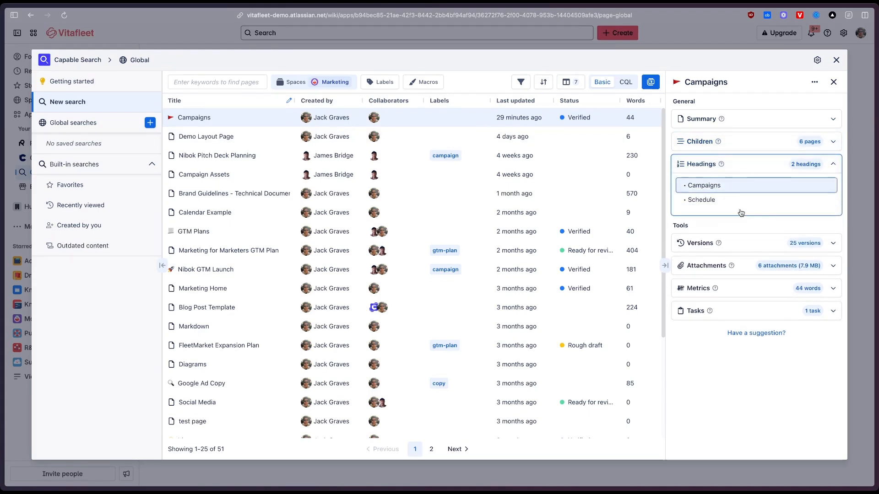
{"action": "left_click", "coordinate": [745, 164]}
{"action": "left_click", "coordinate": [742, 201]}
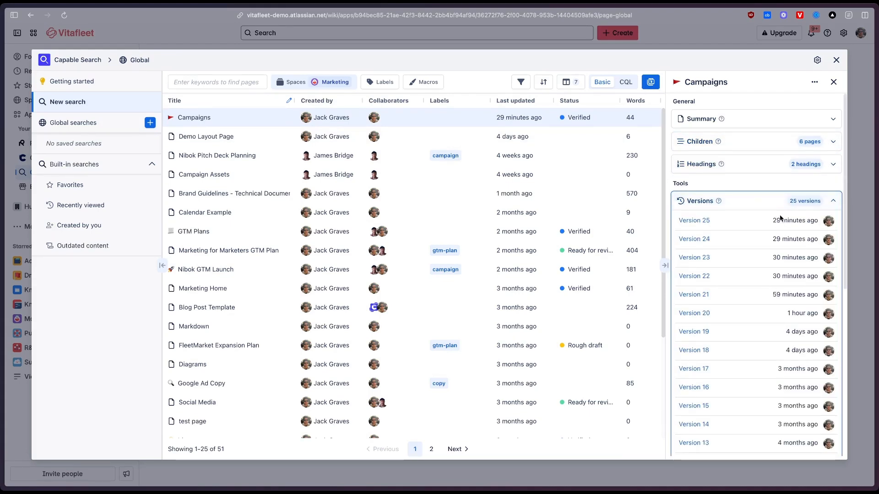
{"action": "left_click", "coordinate": [709, 201]}
{"action": "left_click", "coordinate": [698, 224]}
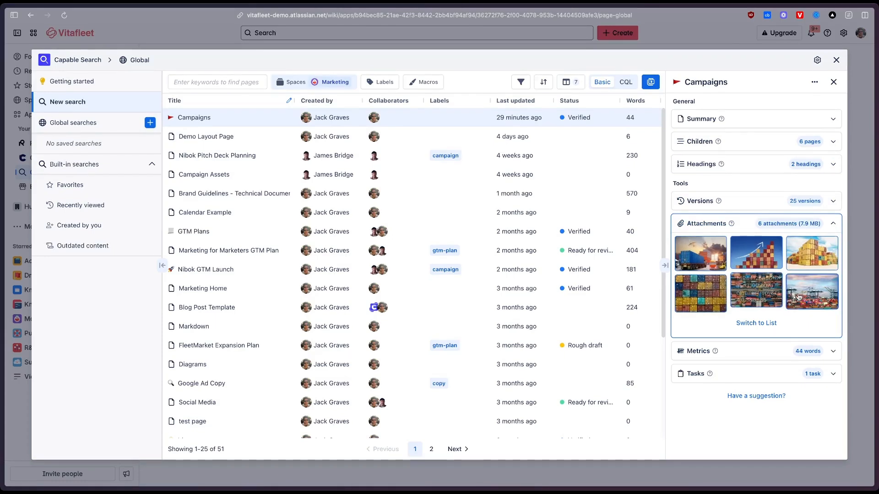
{"action": "left_click", "coordinate": [816, 223]}
Examine the metrics, tasks, child pages and summary of the Campaigns page.
{"action": "left_click", "coordinate": [735, 247]}
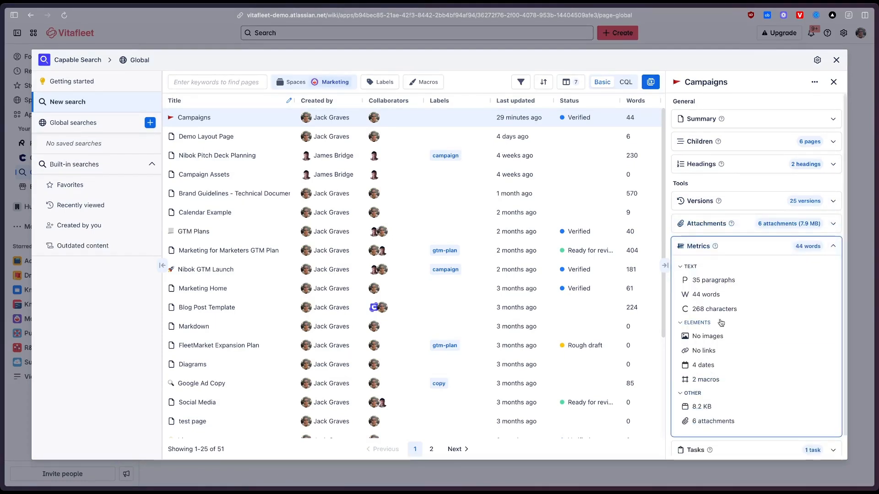
{"action": "left_click", "coordinate": [729, 247]}
{"action": "left_click", "coordinate": [723, 270]}
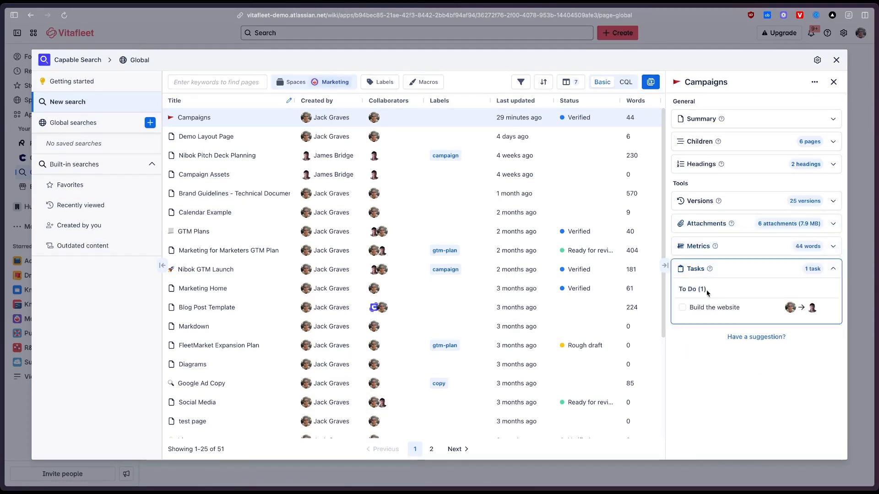
{"action": "left_click", "coordinate": [724, 273]}
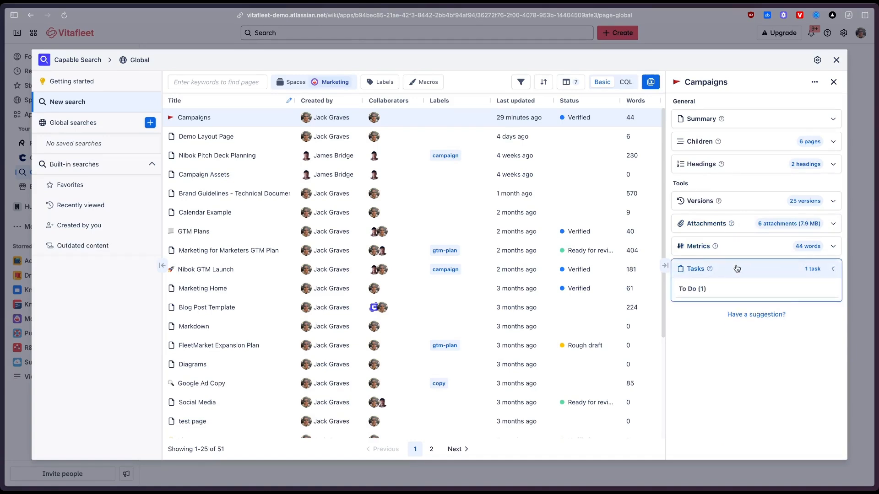
{"action": "left_click", "coordinate": [744, 142]}
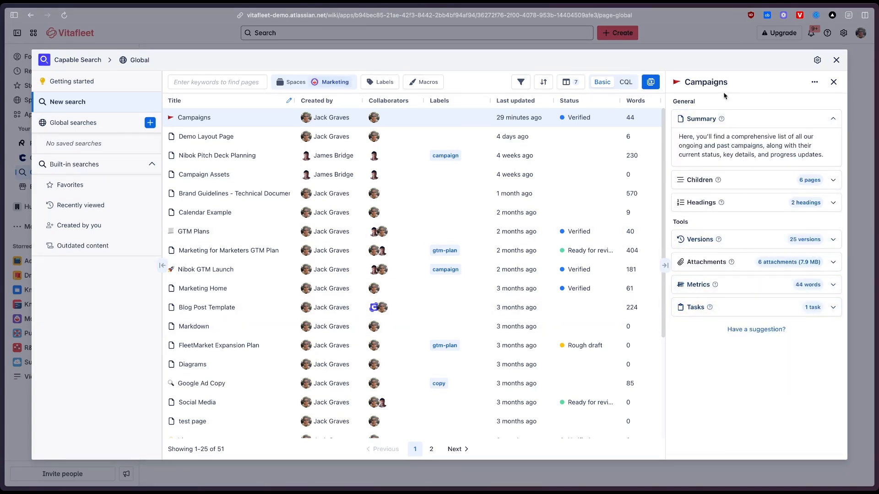
{"action": "left_click", "coordinate": [746, 119]}
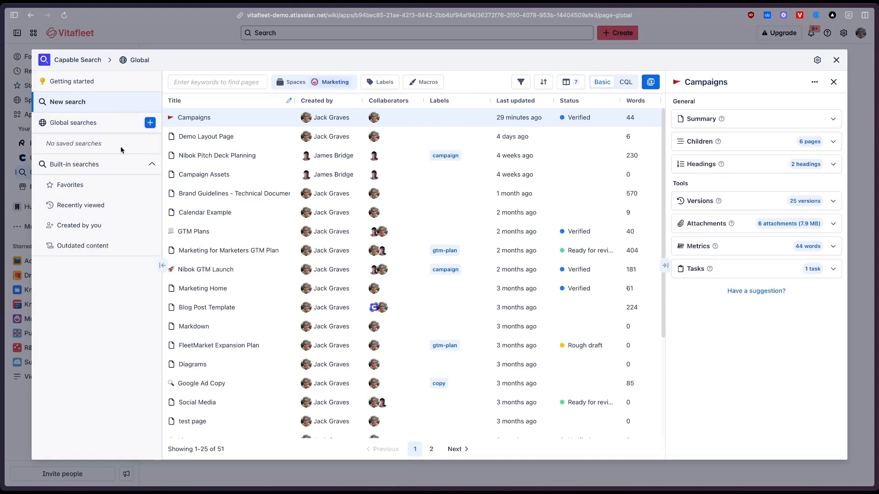
Switch the search scope from Global to the Marketing space and widen the page details pane.
{"action": "left_click", "coordinate": [138, 62]}
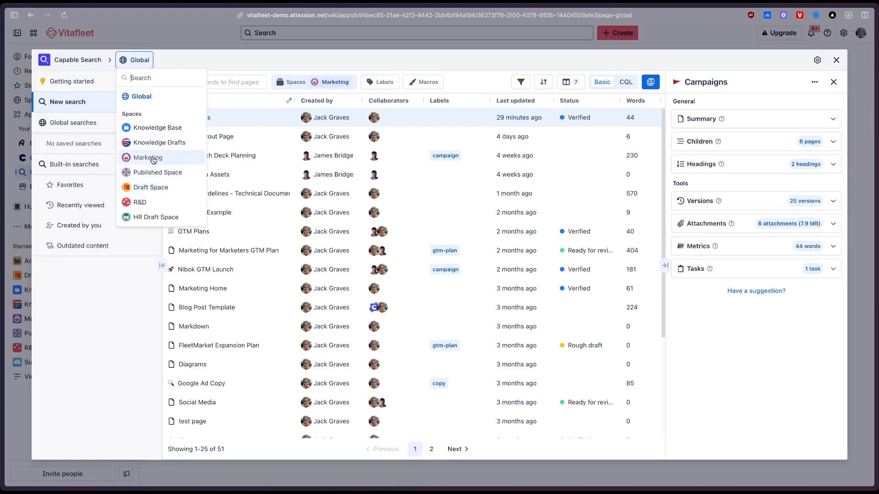
{"action": "left_click", "coordinate": [152, 161]}
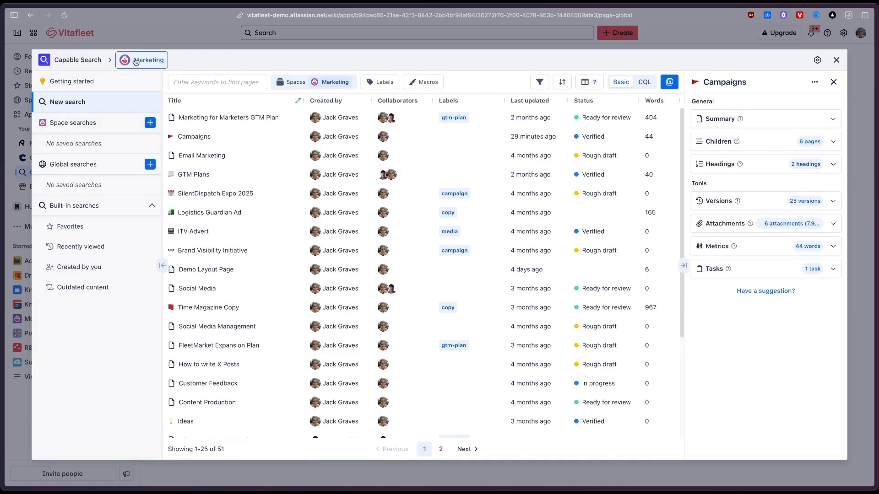
{"action": "left_click", "coordinate": [136, 61]}
{"action": "left_click", "coordinate": [141, 61]}
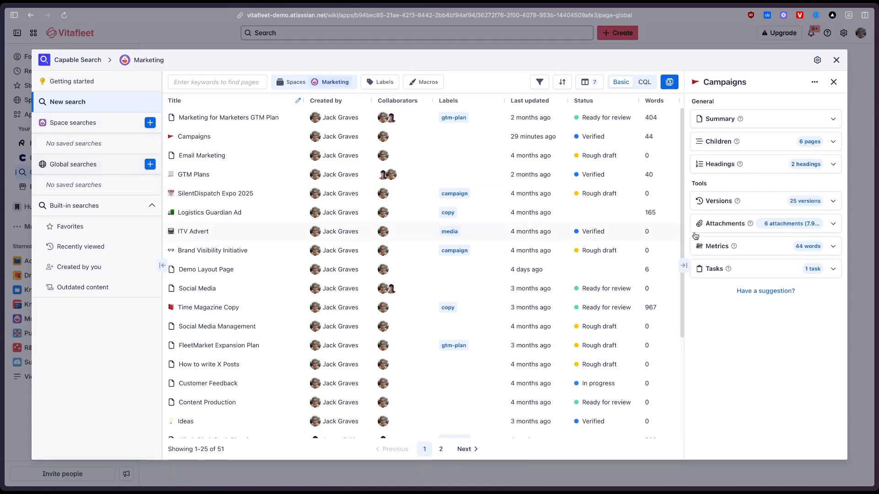
{"action": "left_click_drag", "start_coordinate": [676, 216], "coordinate": [656, 217]}
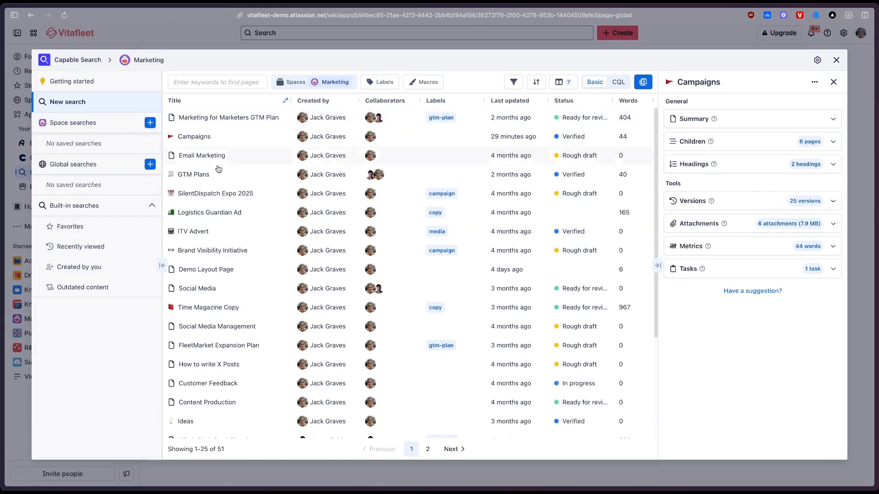
Filter the Marketing space pages by the gtm-plan label.
{"action": "left_click", "coordinate": [150, 123]}
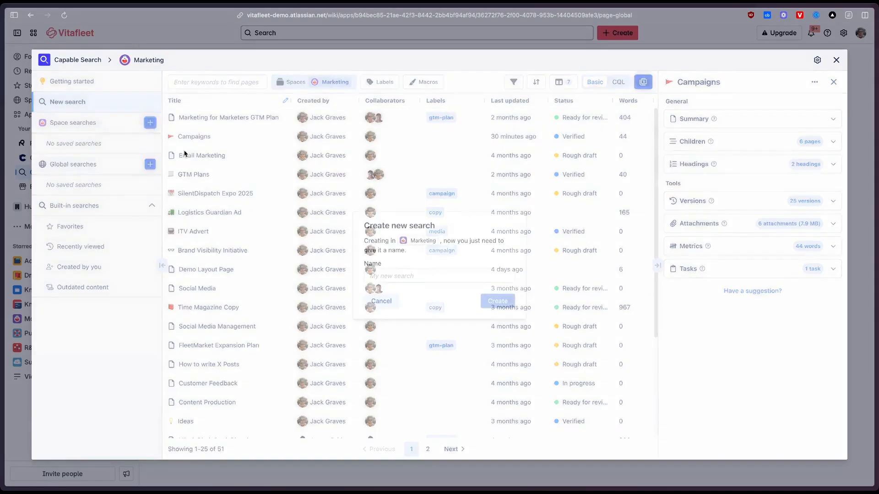
{"action": "left_click", "coordinate": [386, 305]}
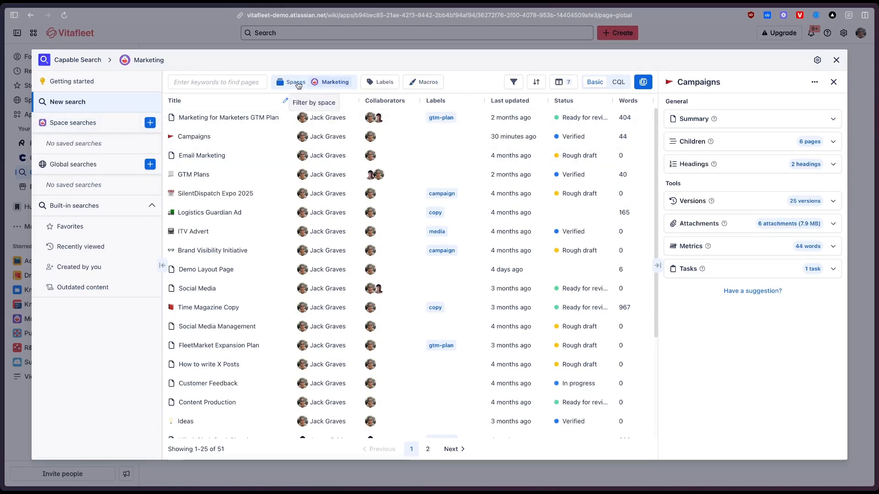
{"action": "left_click", "coordinate": [312, 86]}
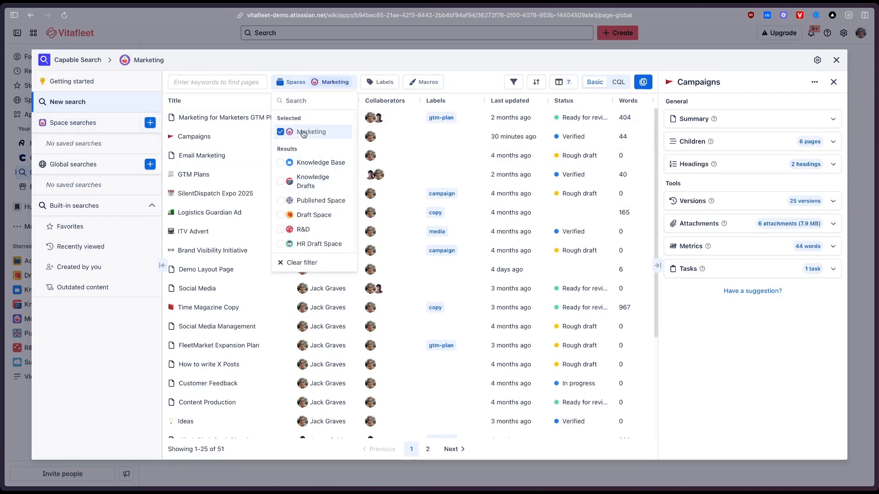
{"action": "left_click", "coordinate": [376, 83]}
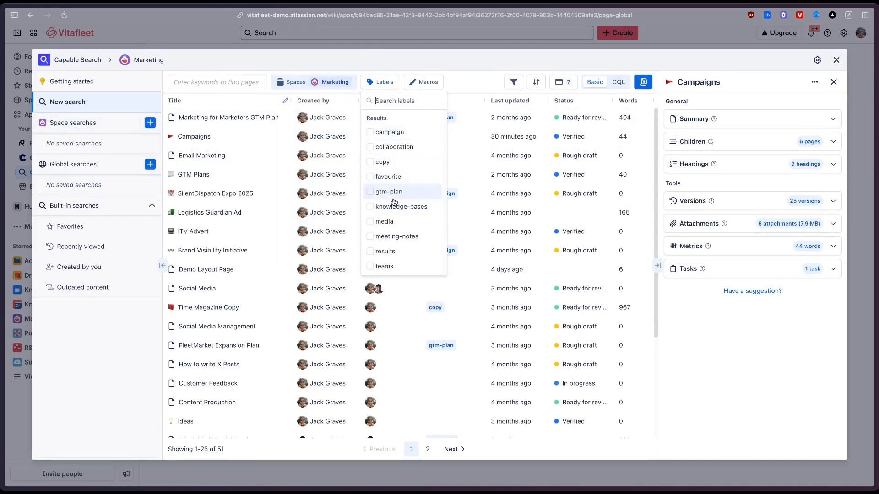
{"action": "left_click", "coordinate": [371, 192]}
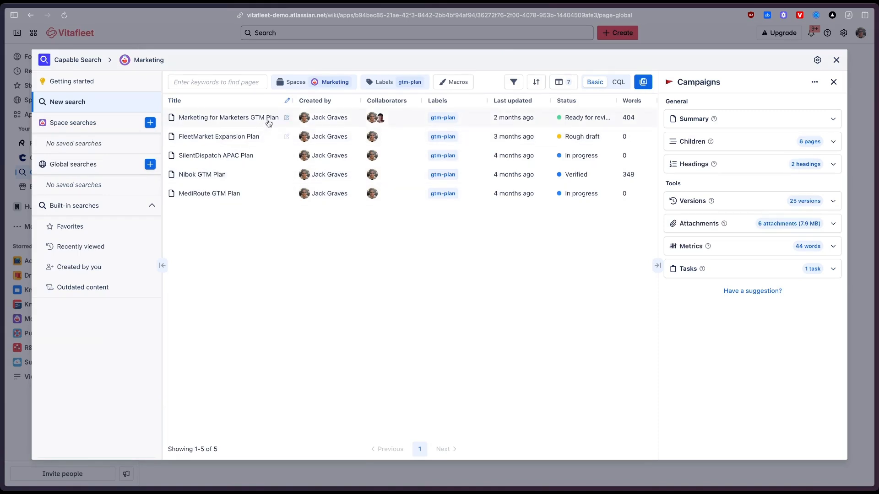
Try inline editing of the Marketing for Marketers GTM Plan page's title and its status, choosing No status.
{"action": "left_click", "coordinate": [286, 119]}
{"action": "left_click", "coordinate": [207, 117]}
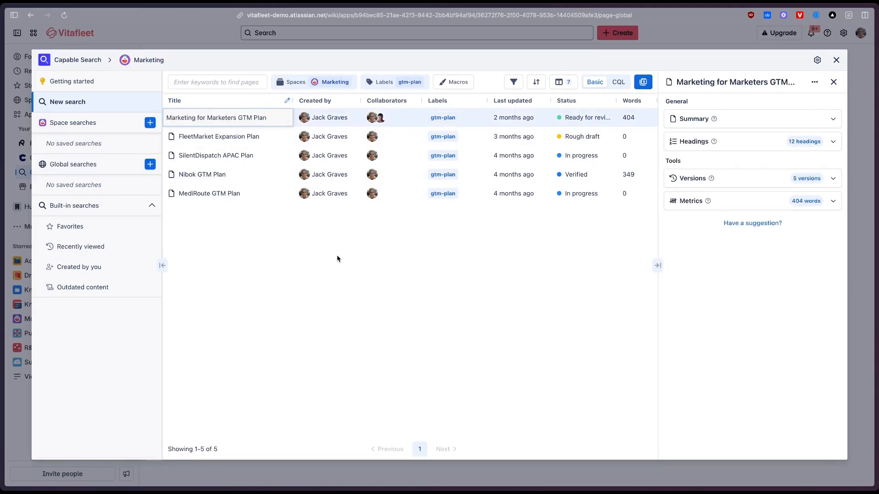
{"action": "left_click", "coordinate": [276, 118]}
{"action": "key", "text": "Return"}
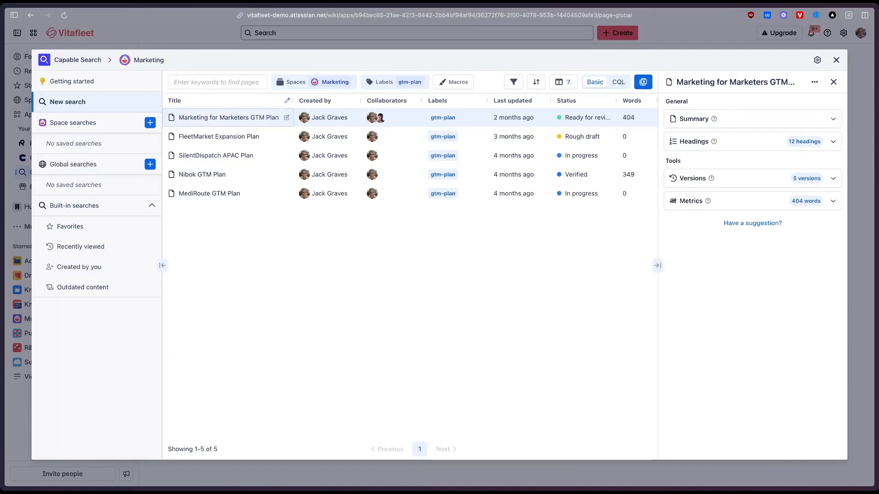
{"action": "left_click", "coordinate": [610, 119]}
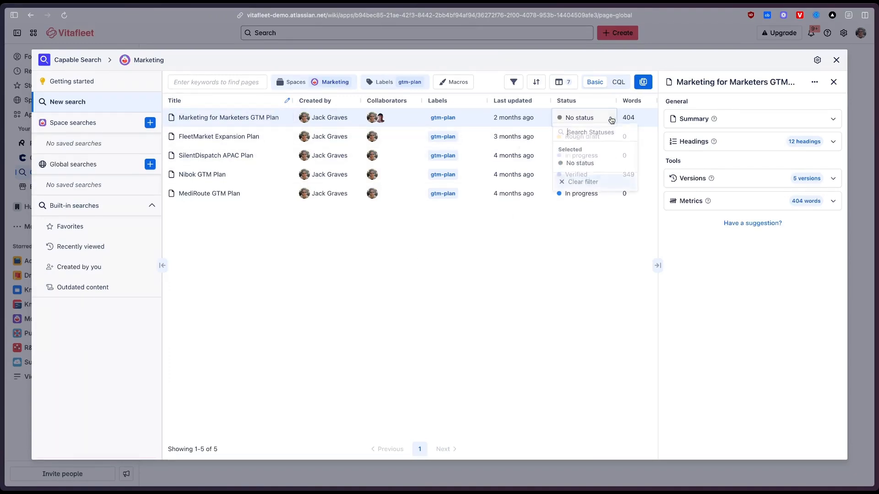
{"action": "left_click", "coordinate": [610, 165]}
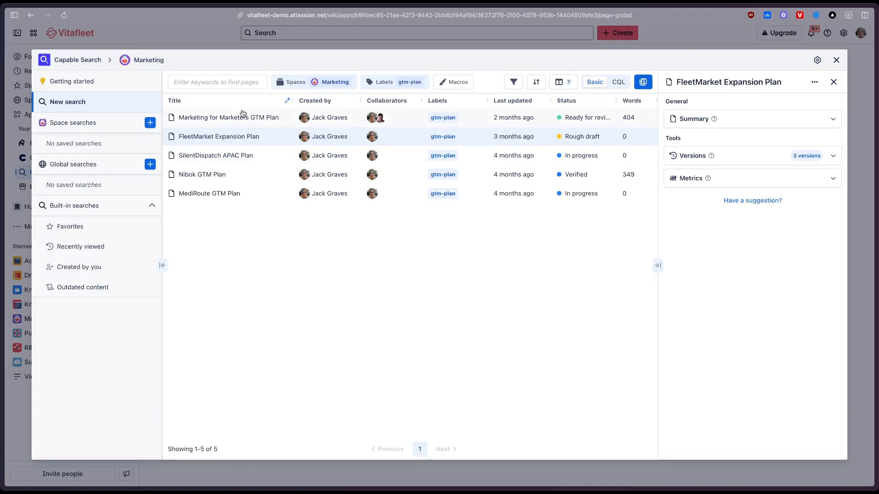
Select the FleetMarket Expansion Plan page to show its details.
{"action": "left_click", "coordinate": [221, 120]}
{"action": "left_click", "coordinate": [221, 140]}
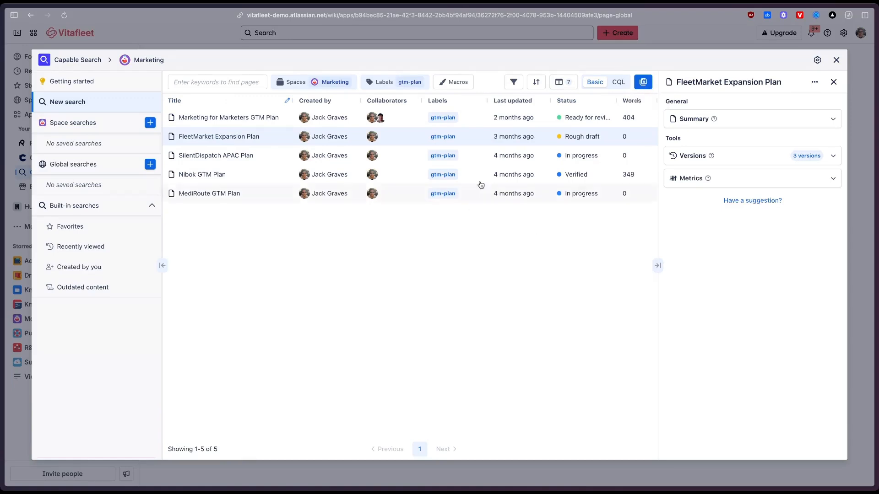
Hide the Created by column and show the Space column in the page list.
{"action": "left_click", "coordinate": [563, 78]}
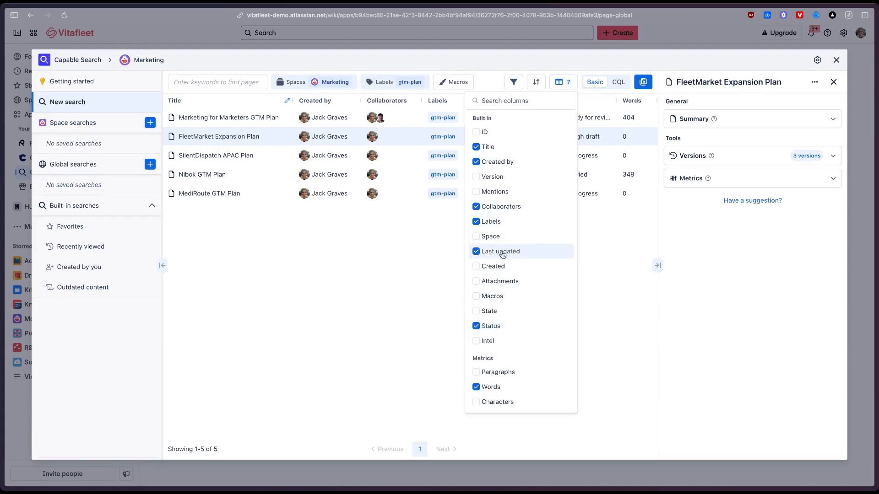
{"action": "left_click", "coordinate": [498, 163]}
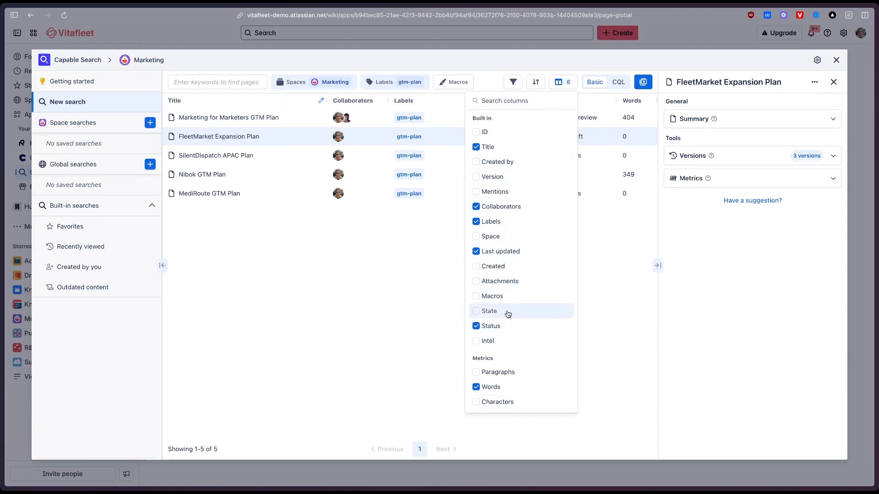
{"action": "left_click", "coordinate": [513, 237]}
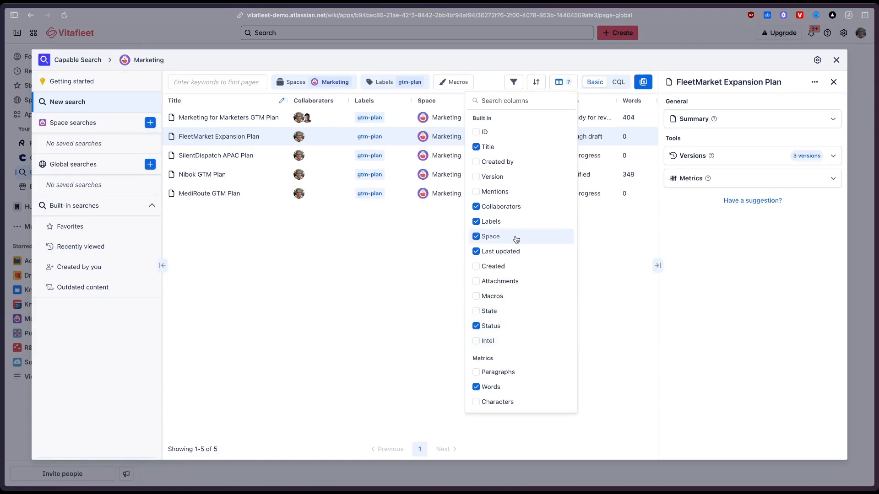
{"action": "left_click", "coordinate": [649, 288]}
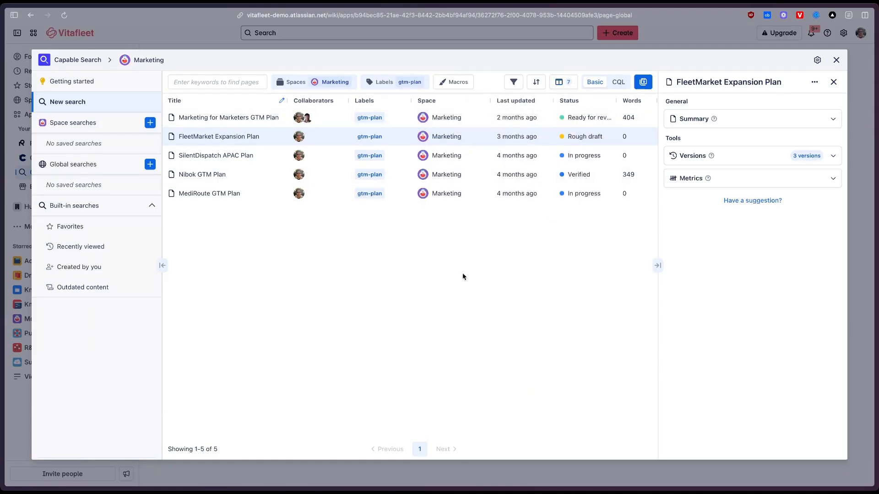
Hide the Space column and show the Paragraphs metric column in the page list.
{"action": "left_click", "coordinate": [543, 87]}
{"action": "left_click", "coordinate": [563, 82]}
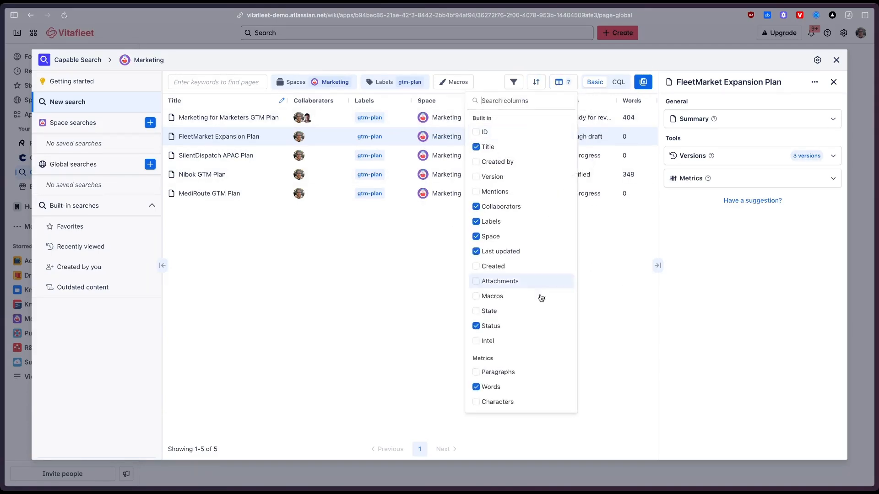
{"action": "left_click", "coordinate": [509, 237]}
{"action": "left_click", "coordinate": [506, 372]}
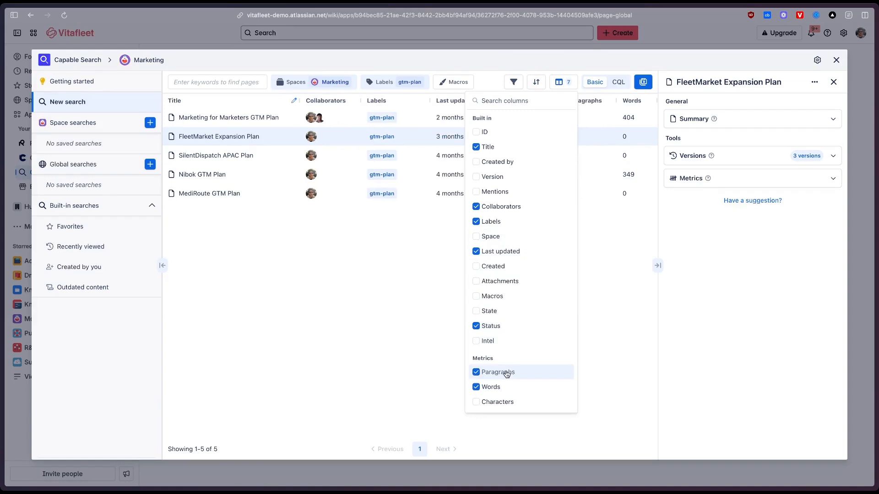
{"action": "left_click", "coordinate": [655, 302]}
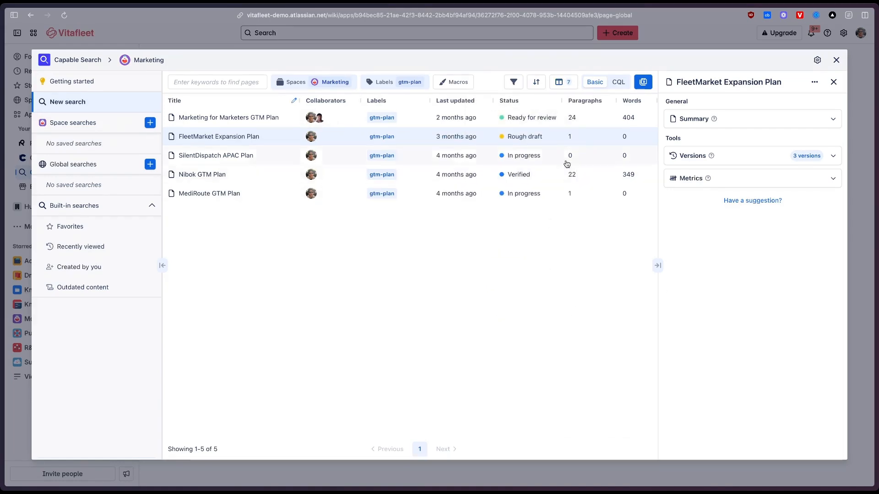
Save the current search as "Go To Market" in the Marketing space and open the saved search.
{"action": "left_click", "coordinate": [647, 81]}
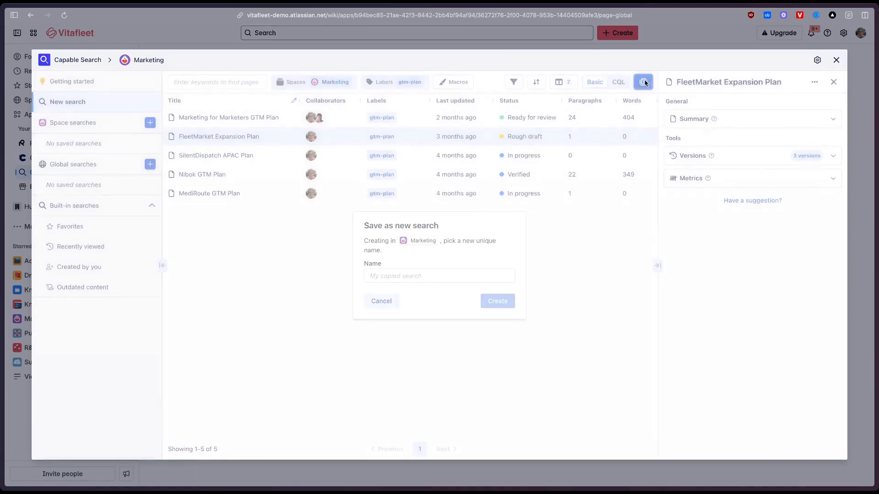
{"action": "left_click", "coordinate": [434, 281]}
{"action": "type", "text": "G"}
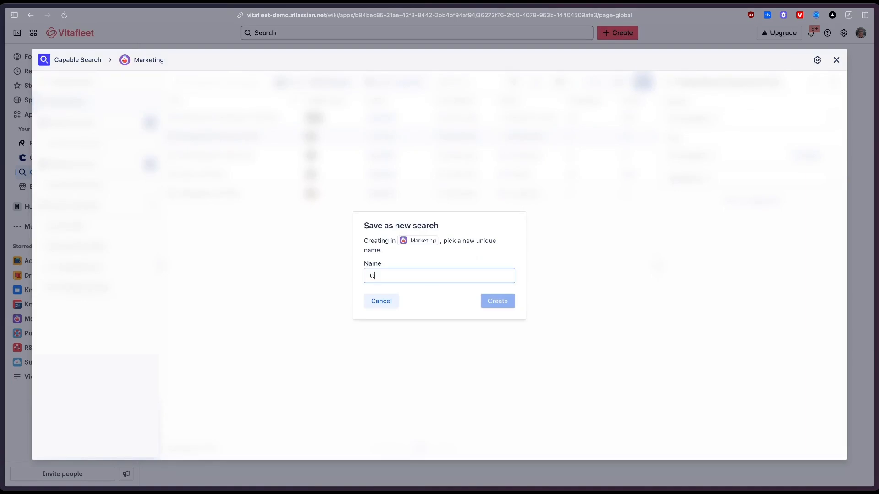
{"action": "type", "text": "o To Market"}
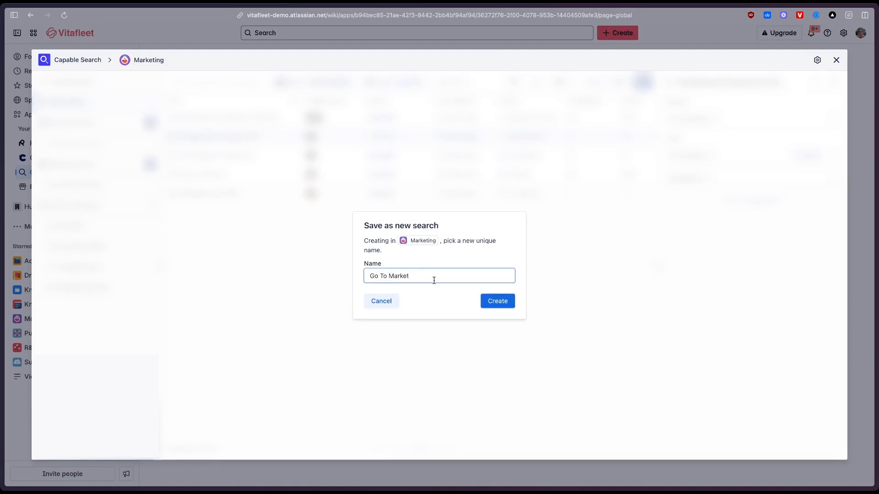
{"action": "left_click", "coordinate": [494, 305]}
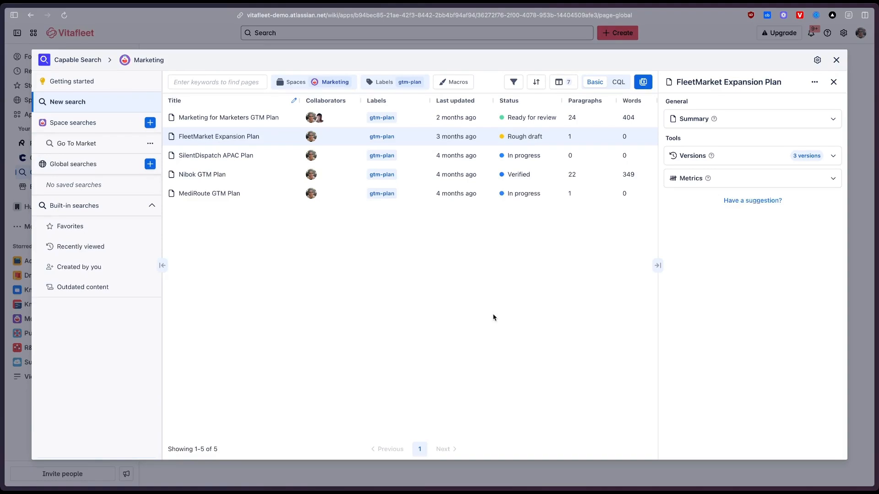
{"action": "left_click", "coordinate": [79, 143]}
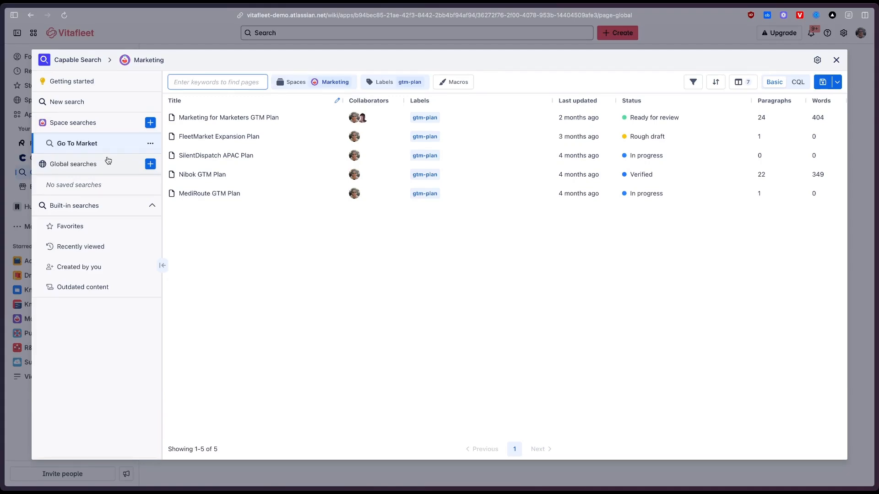
{"action": "left_click", "coordinate": [338, 234]}
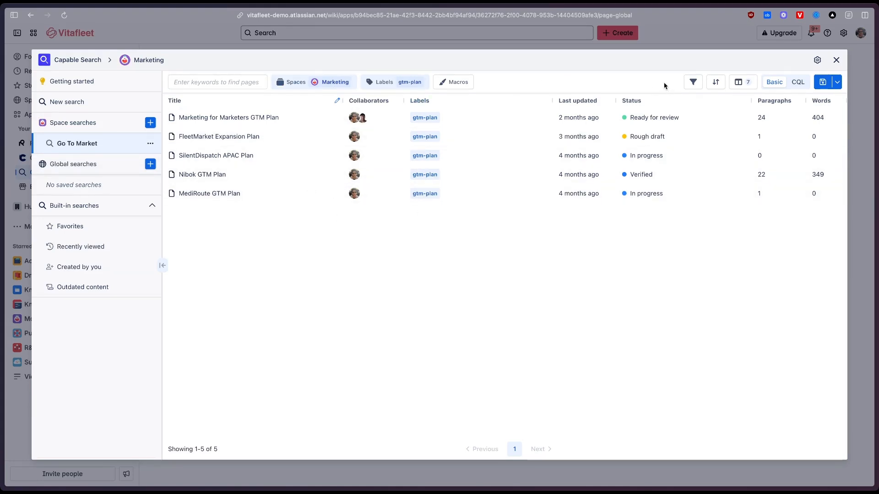
Show the FleetMarket Expansion Plan page's details in a wider pane and review its available actions and the search's save options.
{"action": "left_click", "coordinate": [225, 136]}
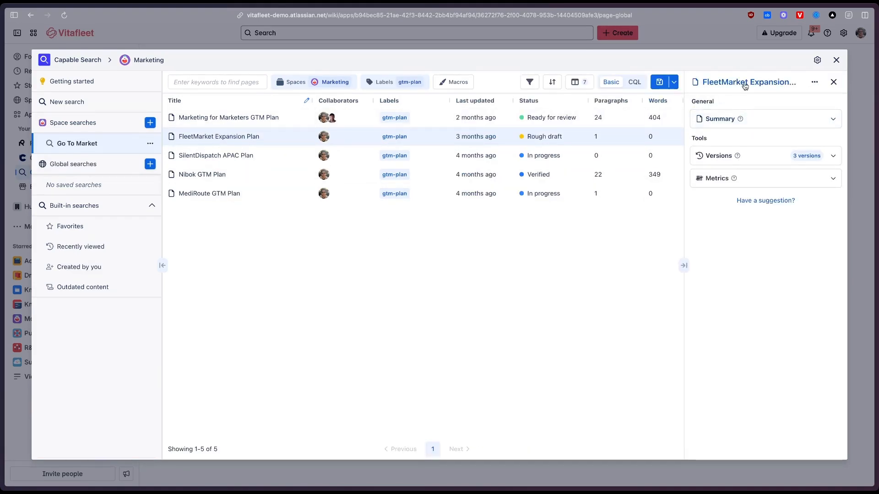
{"action": "left_click_drag", "start_coordinate": [684, 197], "coordinate": [648, 209]}
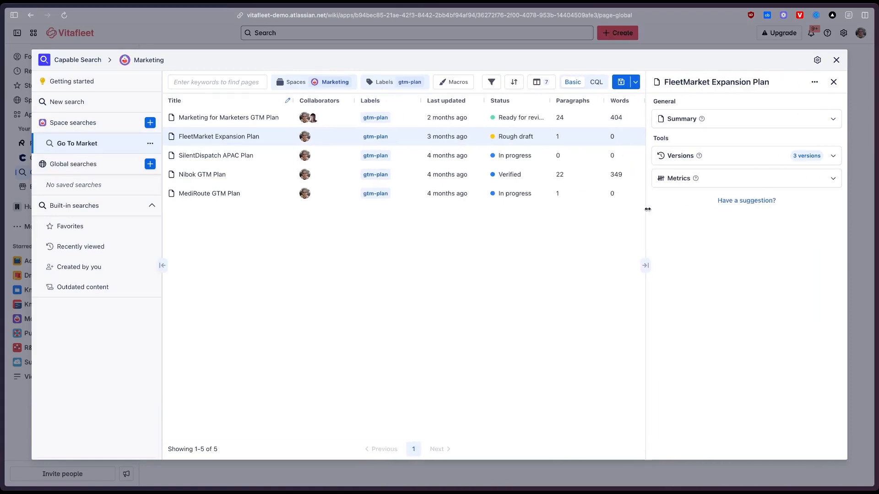
{"action": "left_click", "coordinate": [813, 83]}
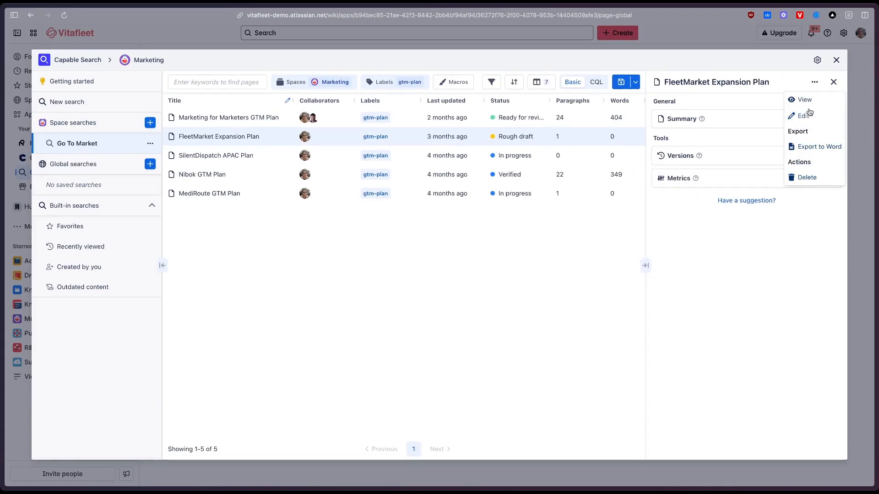
{"action": "key", "text": "Escape"}
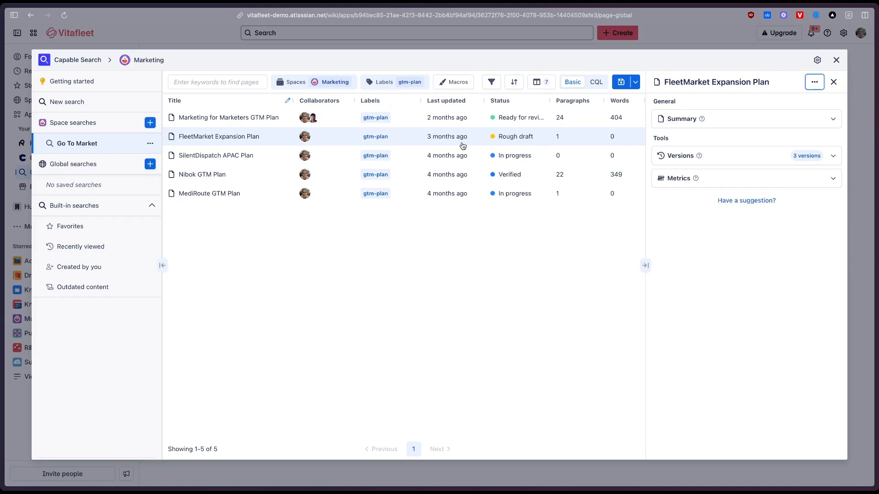
{"action": "left_click", "coordinate": [636, 83]}
{"action": "left_click", "coordinate": [636, 83]}
View the Go To Market search as a CQL query and return it to Basic mode.
{"action": "left_click", "coordinate": [596, 82]}
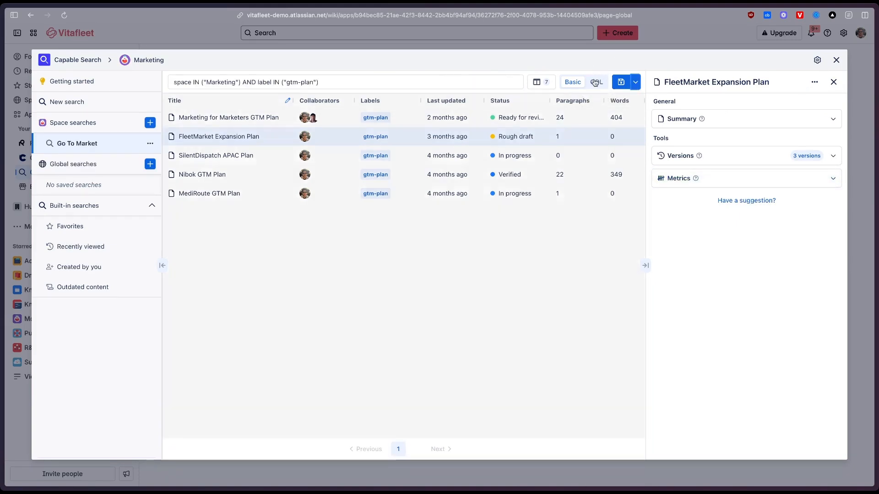
{"action": "left_click_drag", "start_coordinate": [343, 83], "coordinate": [53, 82]}
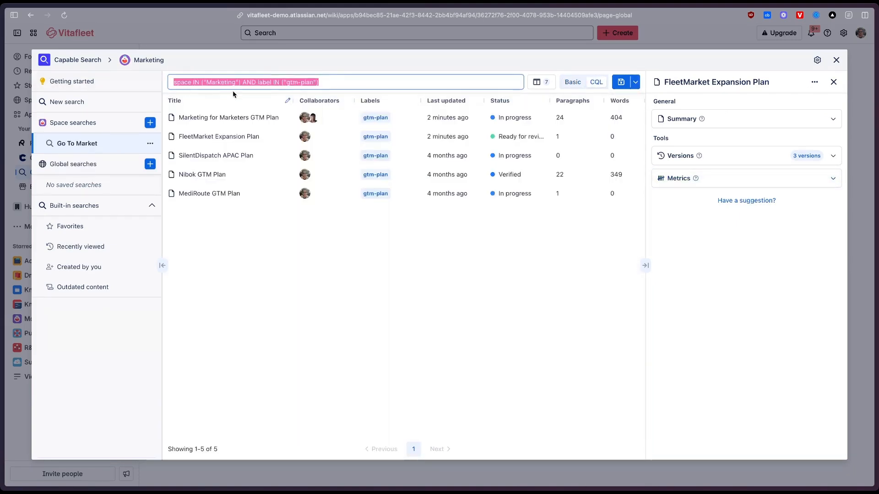
{"action": "left_click", "coordinate": [234, 93]}
{"action": "left_click", "coordinate": [251, 83]}
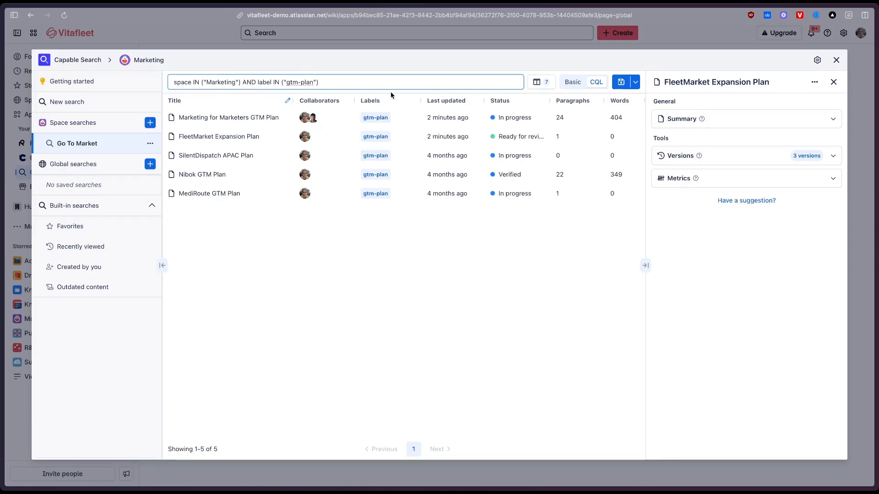
{"action": "left_click", "coordinate": [576, 83]}
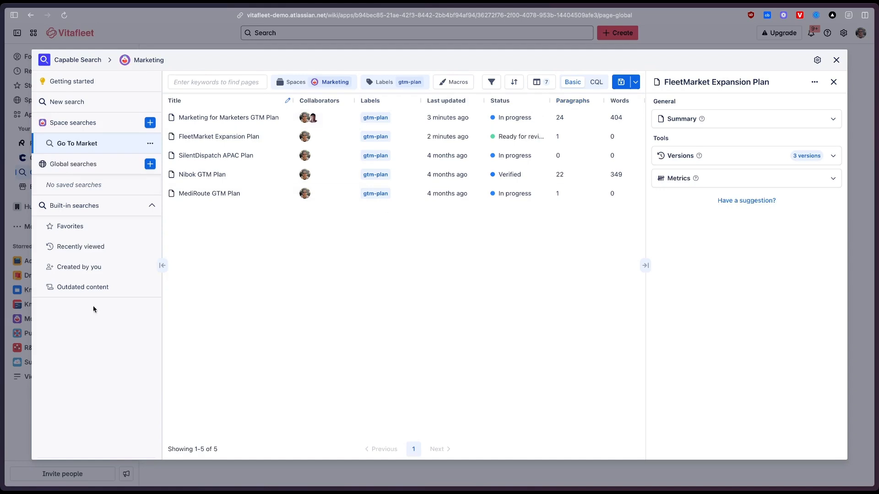
Check the built-in Created by you search, close Capable Search and open the recently visited Campaigns page.
{"action": "left_click", "coordinate": [93, 267]}
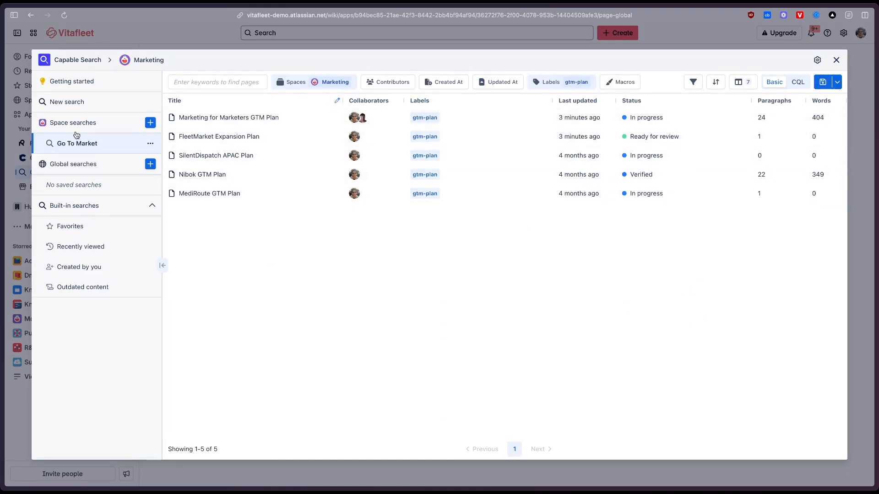
{"action": "left_click", "coordinate": [836, 62]}
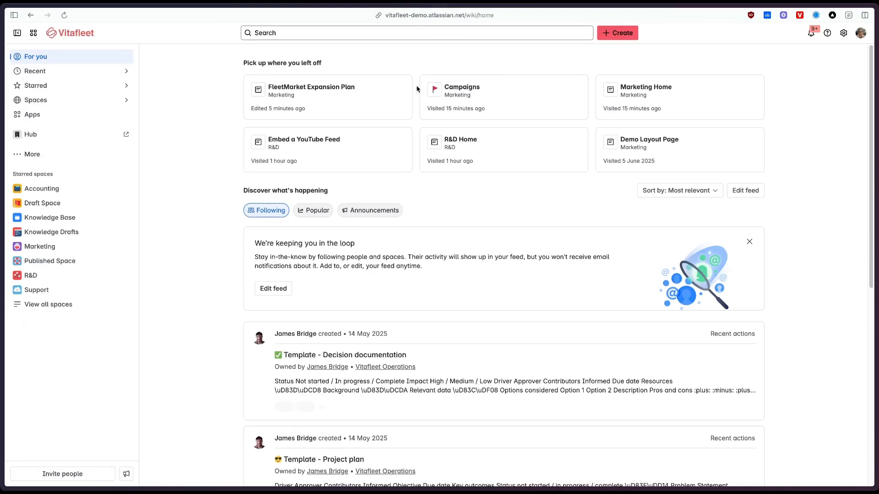
{"action": "left_click", "coordinate": [534, 89]}
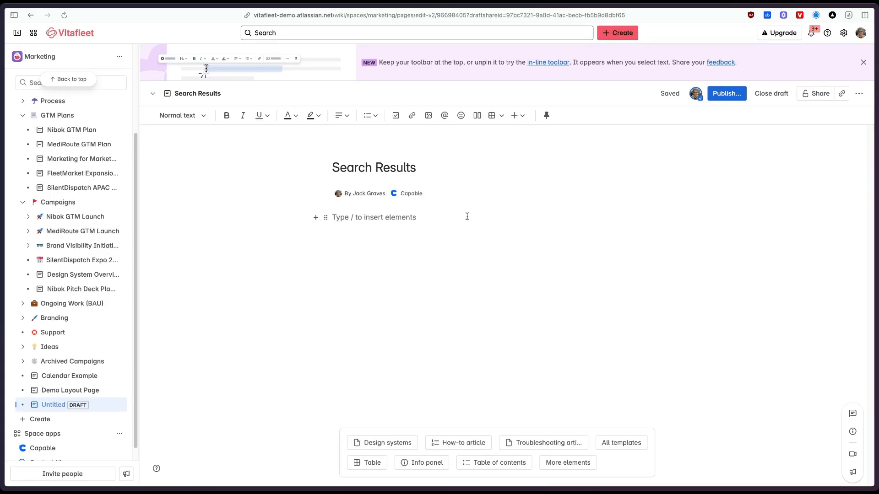
Insert a Capable Search Results macro into the body of the Search Results draft page.
{"action": "left_click", "coordinate": [467, 217]}
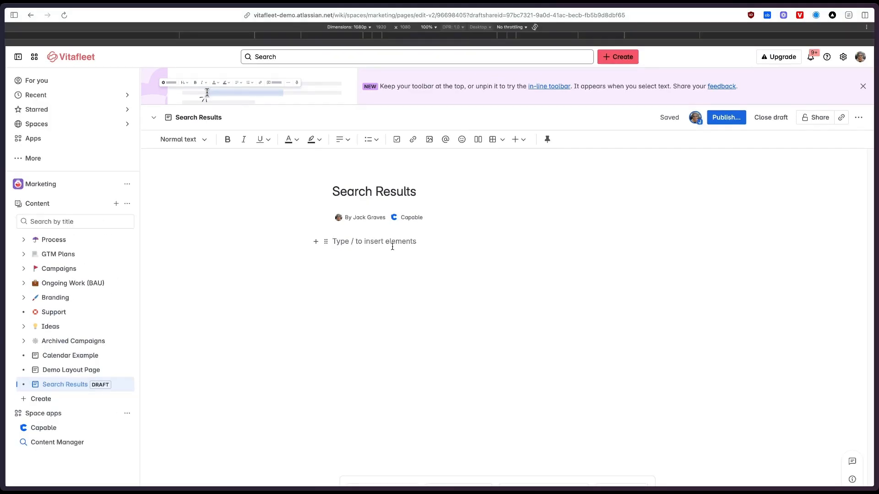
{"action": "type", "text": "/search"}
{"action": "key", "text": "Down"}
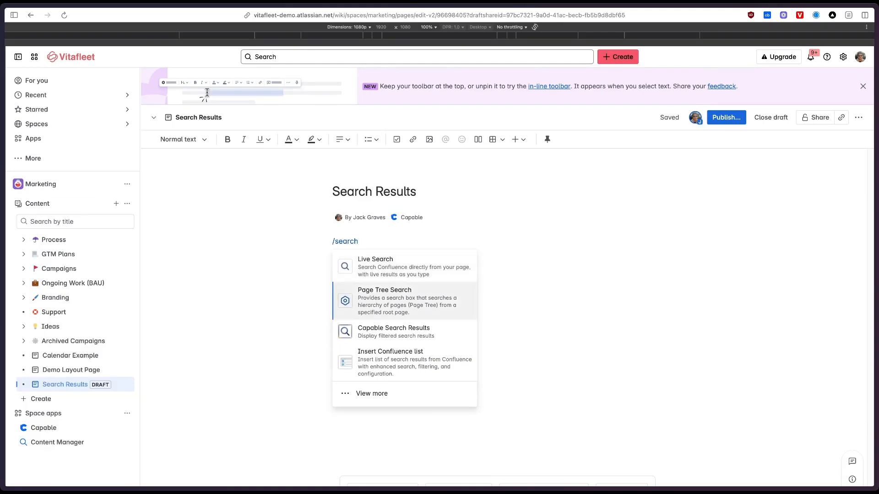
{"action": "key", "text": "Down"}
{"action": "key", "text": "Return"}
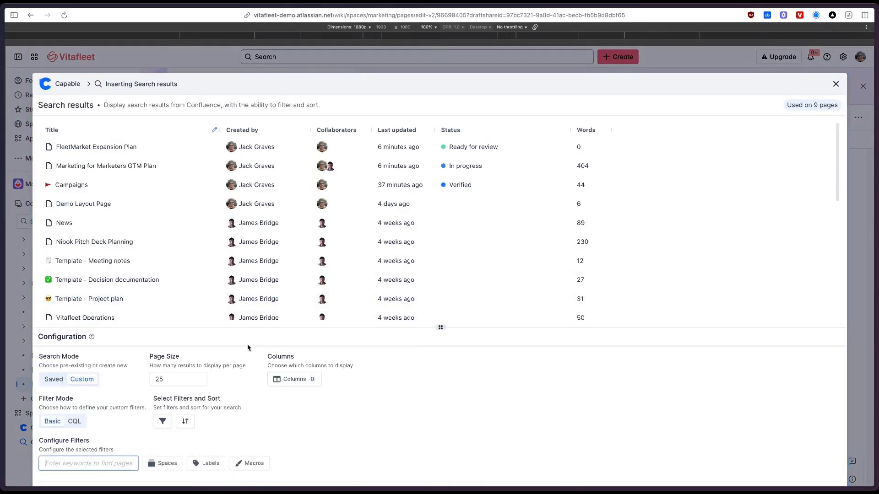
Enlarge the macro's configuration area and look through its column choices without changing them.
{"action": "left_click_drag", "start_coordinate": [318, 326], "coordinate": [317, 291]}
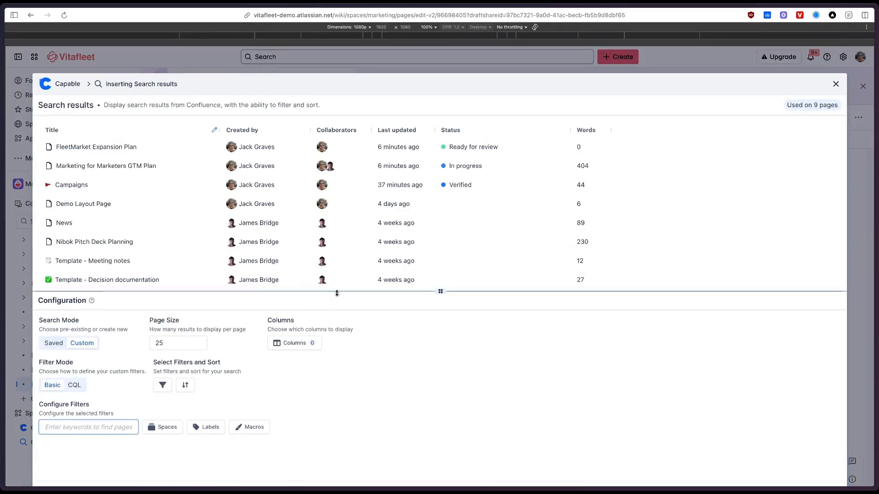
{"action": "left_click", "coordinate": [293, 343]}
{"action": "left_click", "coordinate": [293, 343]}
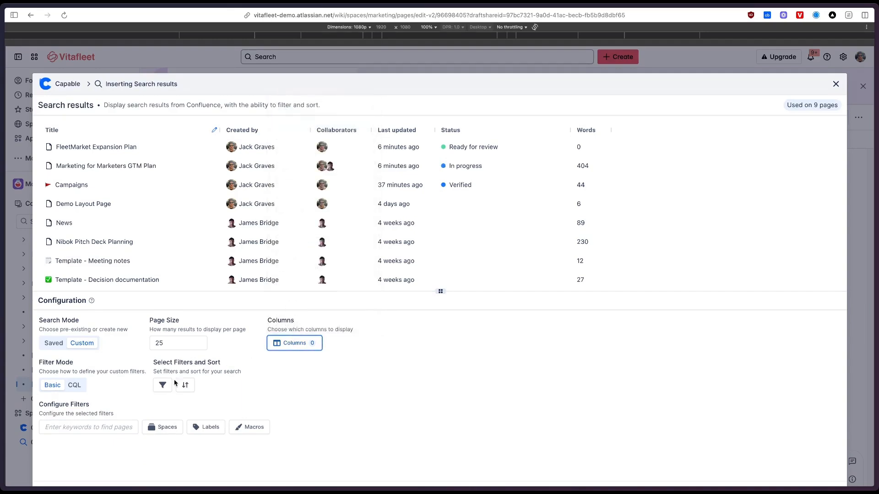
{"action": "left_click", "coordinate": [371, 379]}
Set the macro's search mode to Saved and choose the Outdated pages saved search.
{"action": "left_click", "coordinate": [59, 345]}
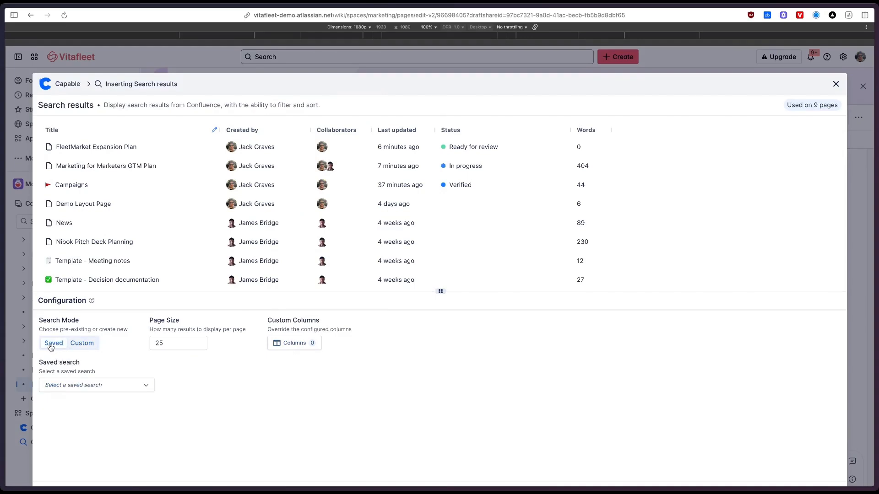
{"action": "left_click", "coordinate": [86, 384]}
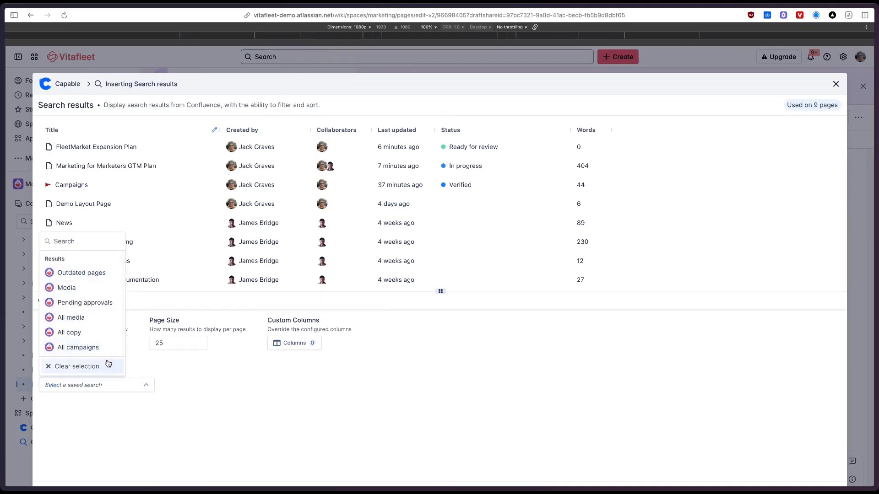
{"action": "left_click", "coordinate": [80, 273]}
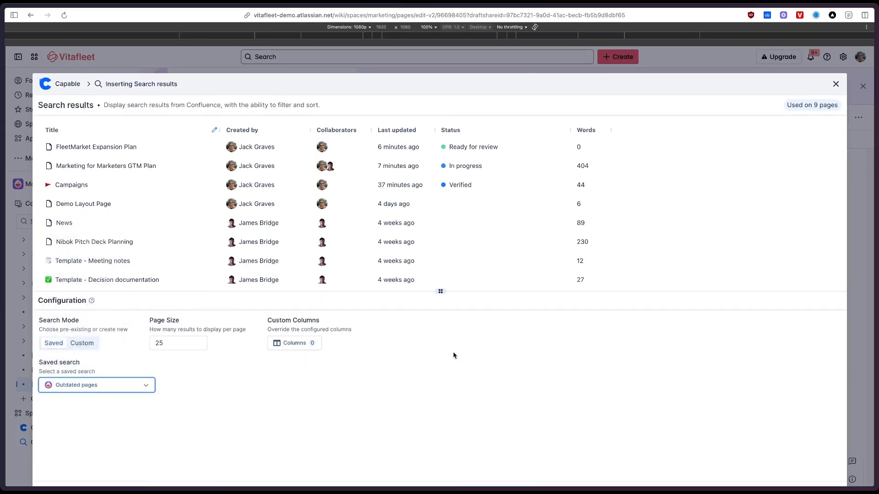